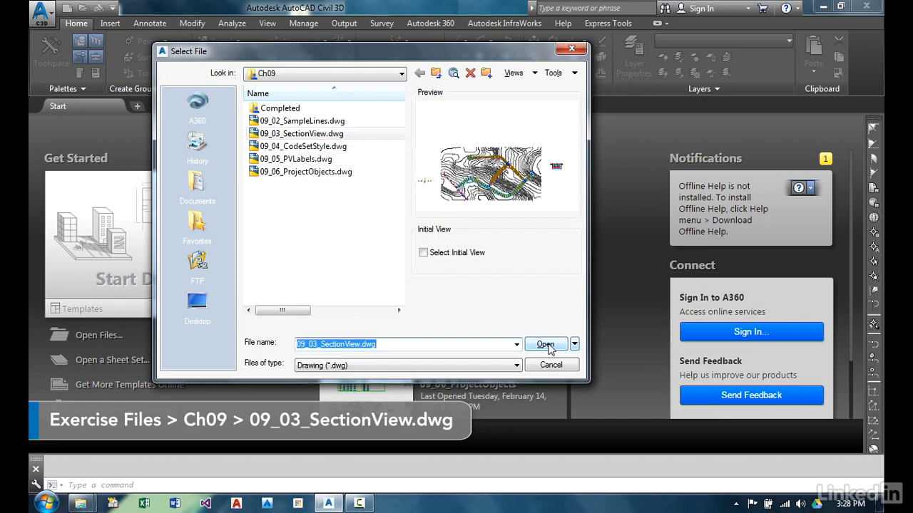
# Open the drawing 09_03_SectionView.dwg from the Ch09 exercise folder.
pyautogui.click(546, 345)
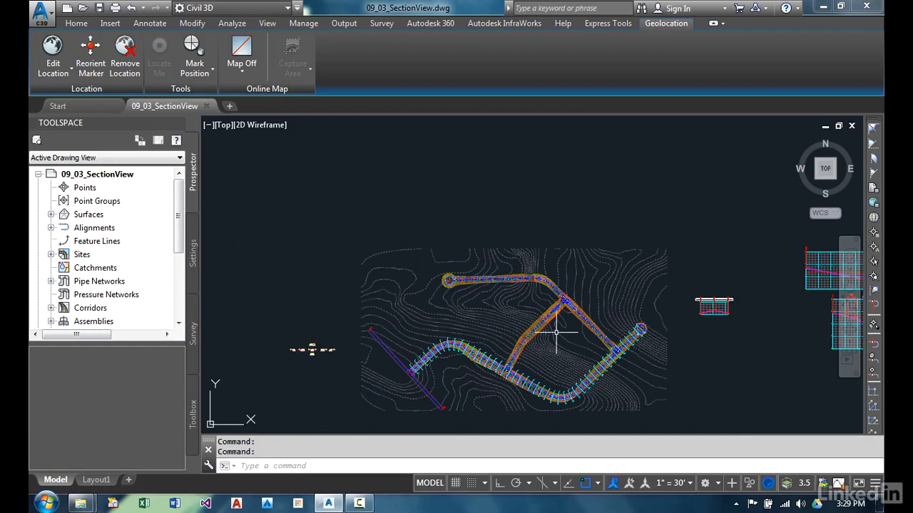
pyautogui.moveTo(572, 324); pyautogui.dragTo(473, 325, button='middle')
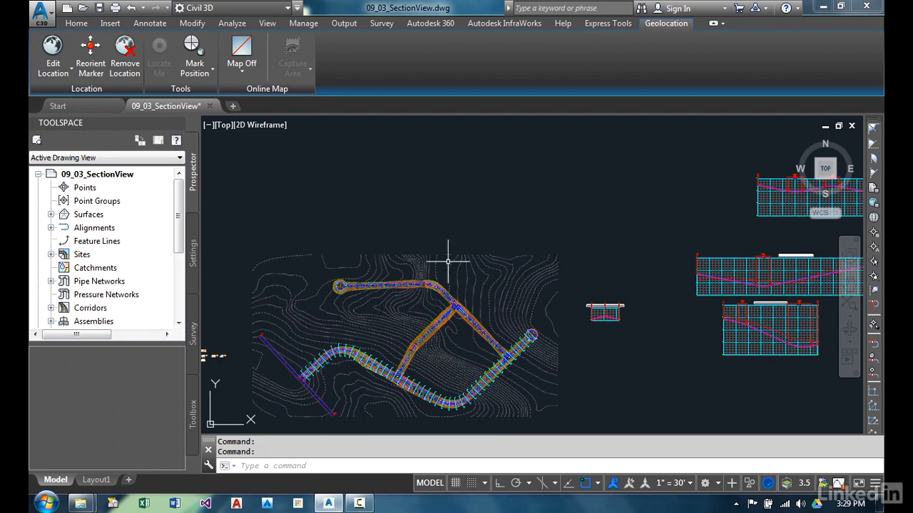
# Start Create Multiple Section Views for the Osceola Road alignment with sample line group SLG-Osceola Road, keeping the General settings.
pyautogui.click(77, 23)
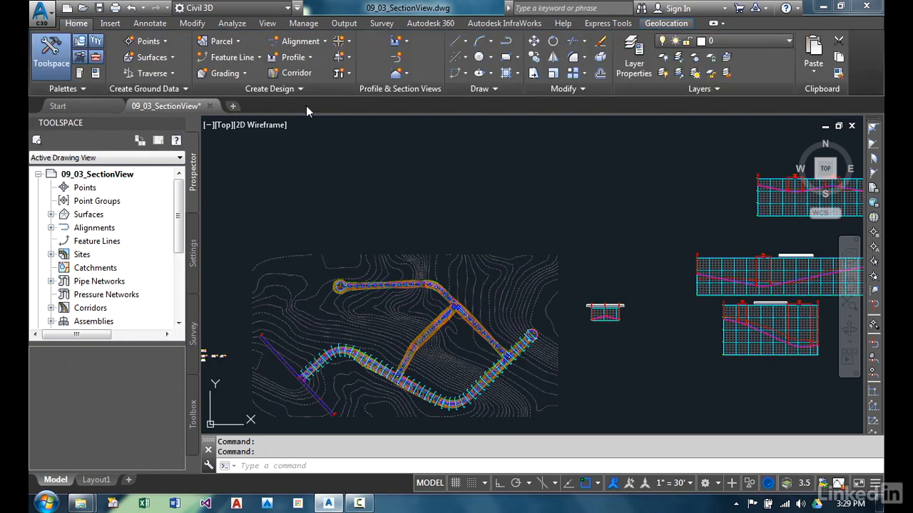
pyautogui.click(407, 74)
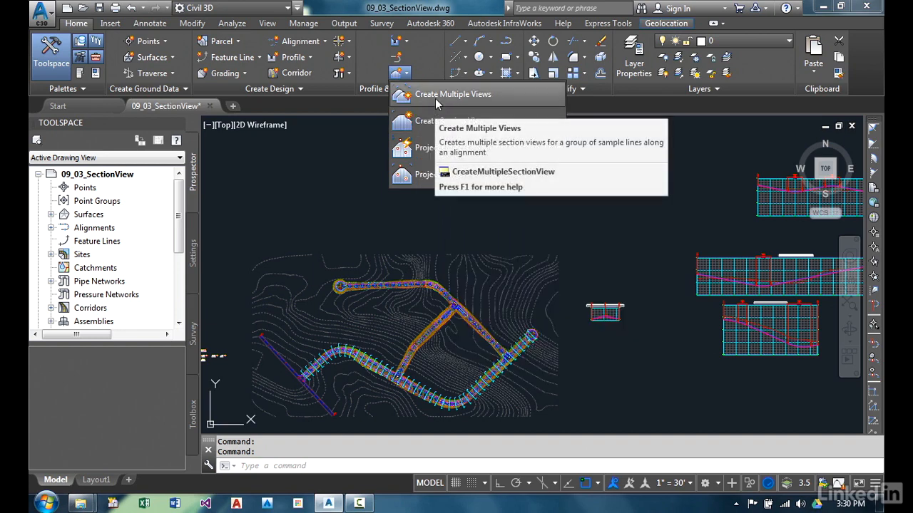
pyautogui.click(431, 94)
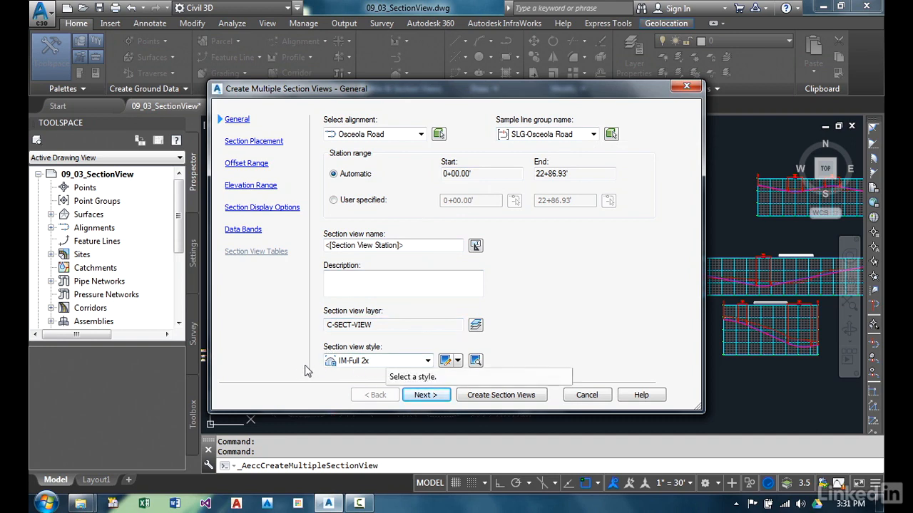
pyautogui.click(424, 395)
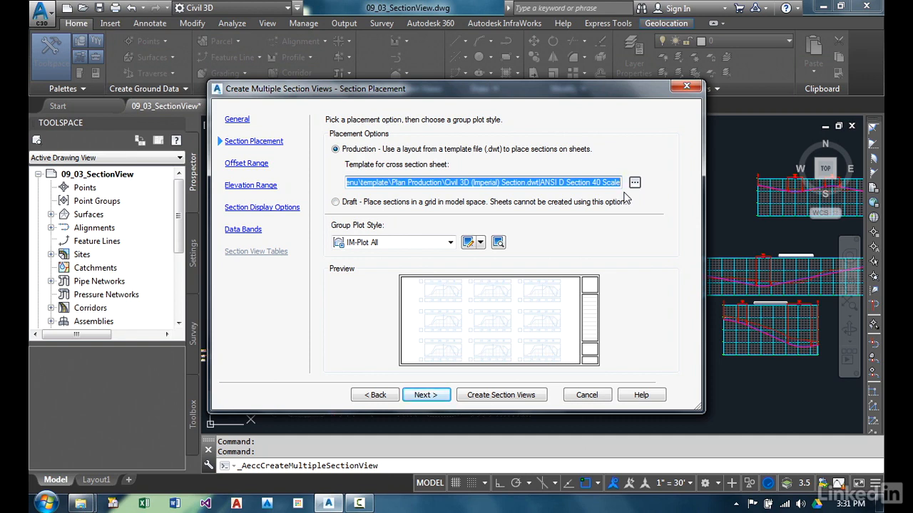
# Set the cross section sheet template to Civil 3D (Imperial) Section.dwt from Plan Production, using the ARCH D Section 20 Scale layout.
pyautogui.click(634, 185)
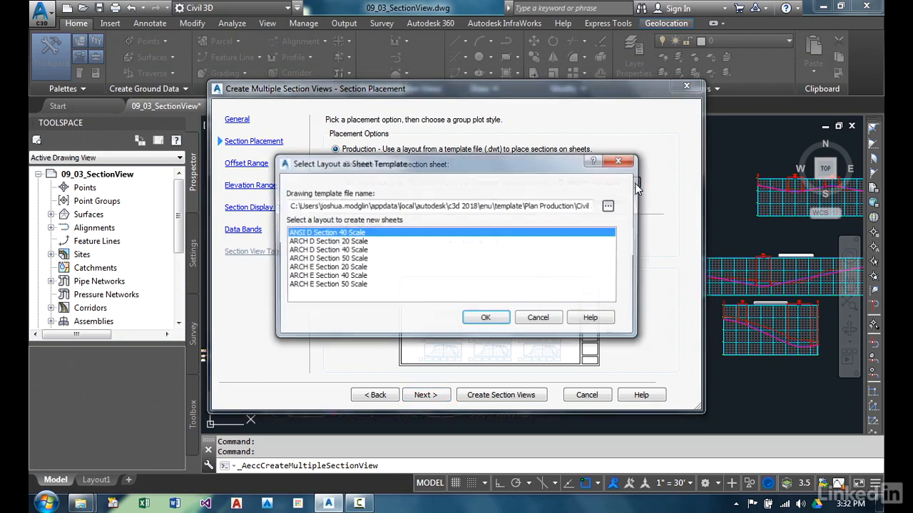
pyautogui.click(610, 206)
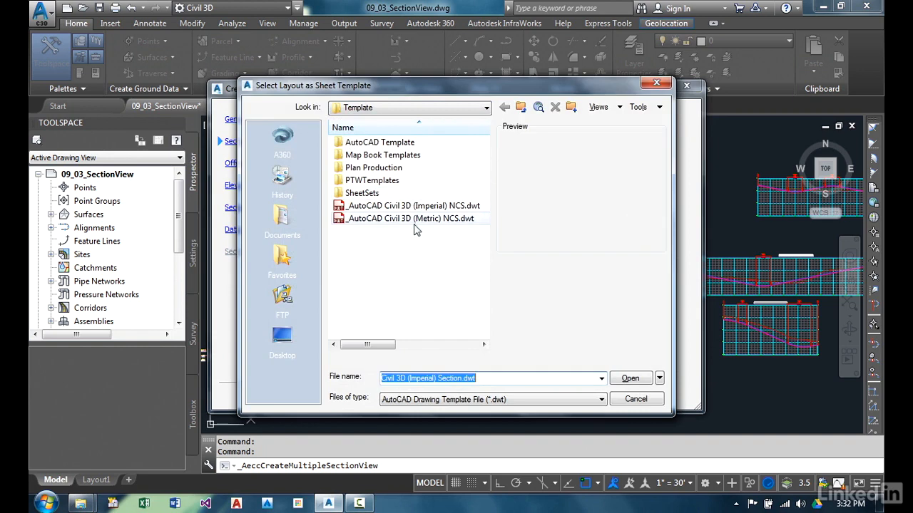
pyautogui.doubleClick(411, 168)
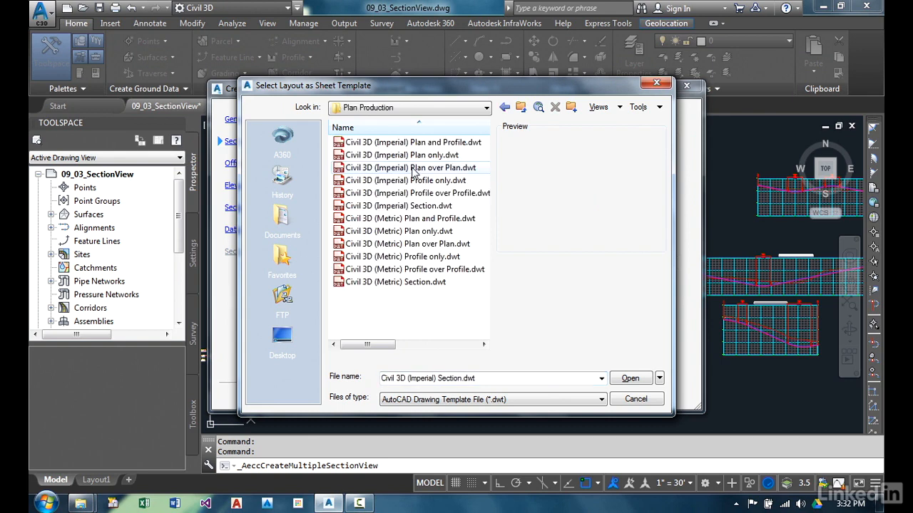
pyautogui.click(441, 205)
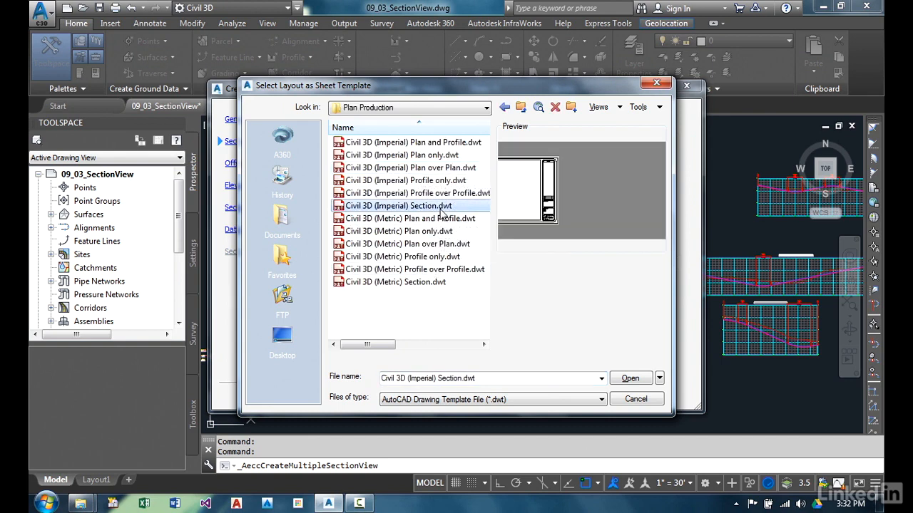
pyautogui.click(627, 378)
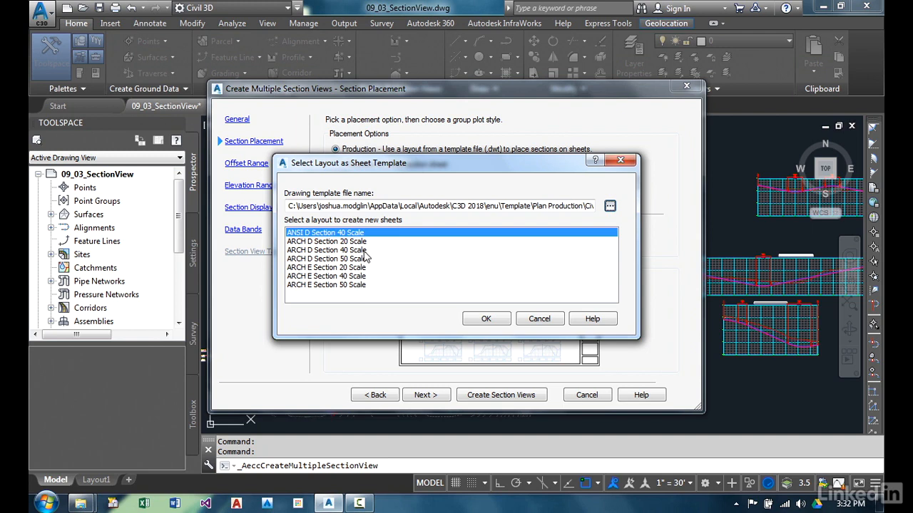
pyautogui.click(366, 242)
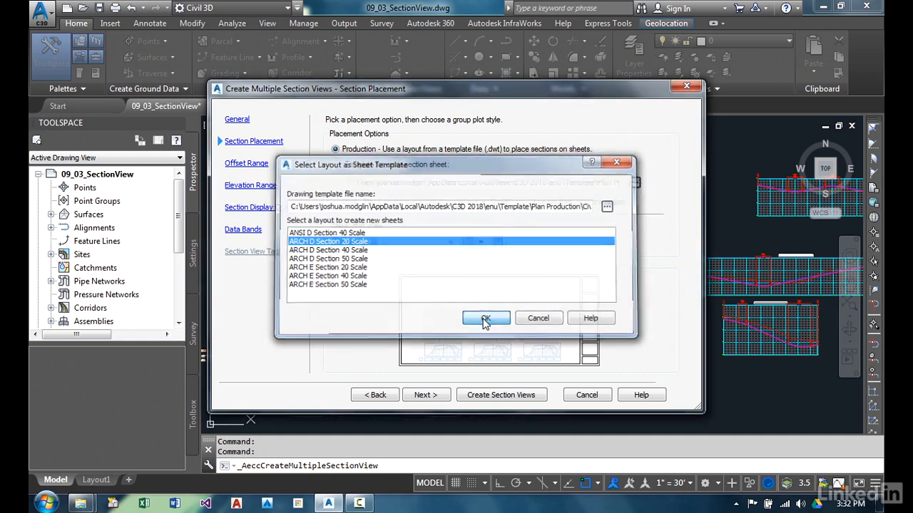
pyautogui.click(485, 320)
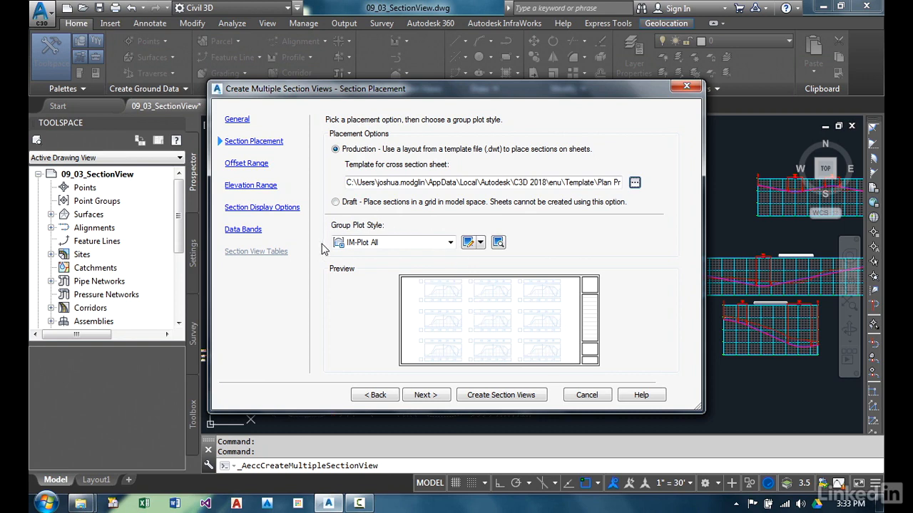
# Keep the default offset, elevation, display and band options, create the section views and pick their origin in the drawing.
pyautogui.click(426, 393)
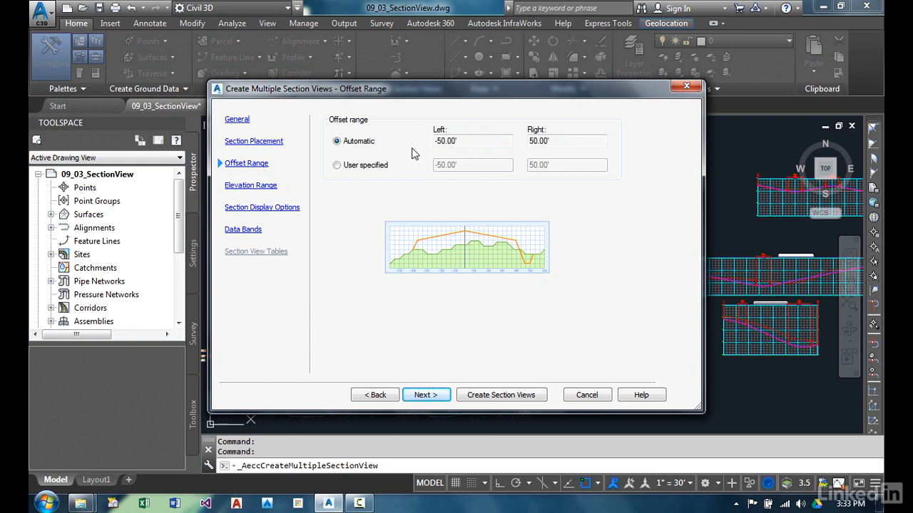
pyautogui.click(420, 396)
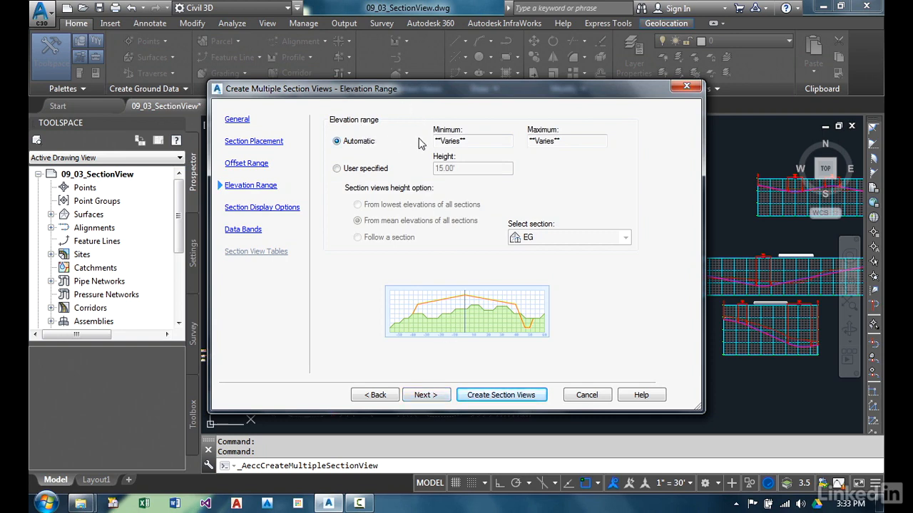
pyautogui.click(431, 396)
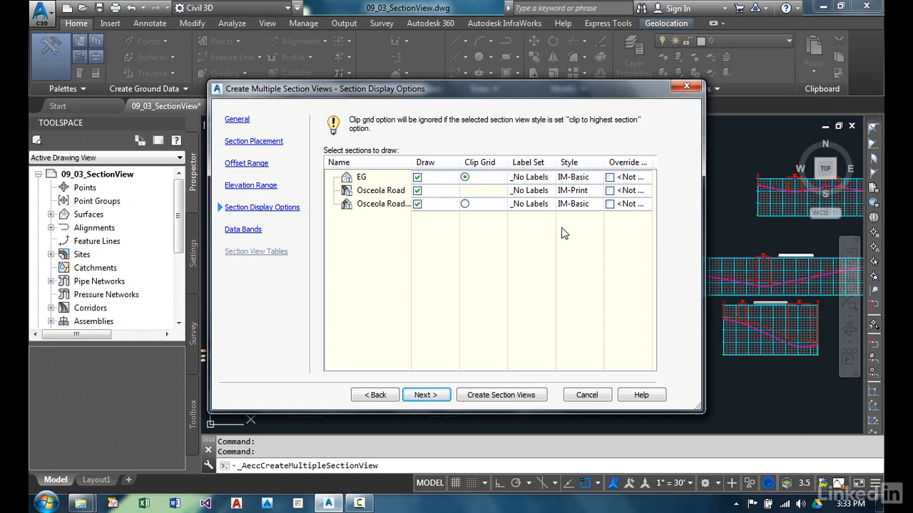
pyautogui.click(423, 395)
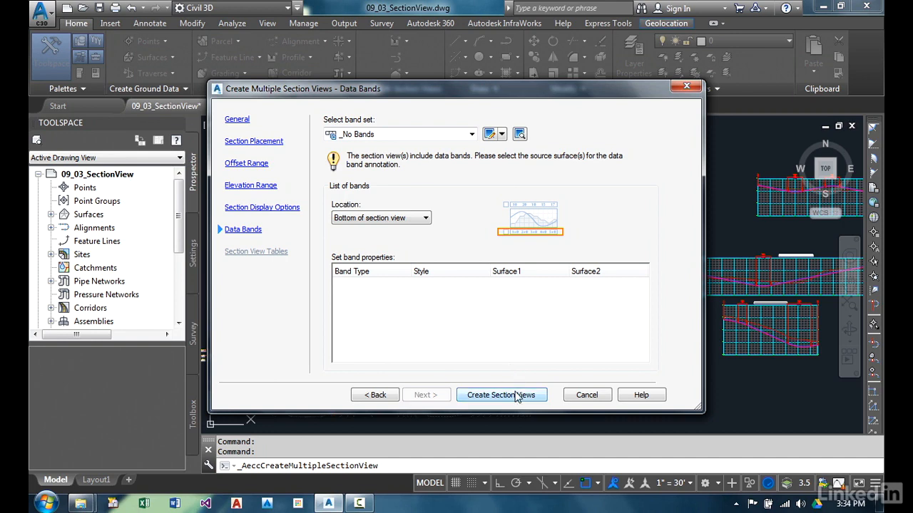
pyautogui.click(501, 395)
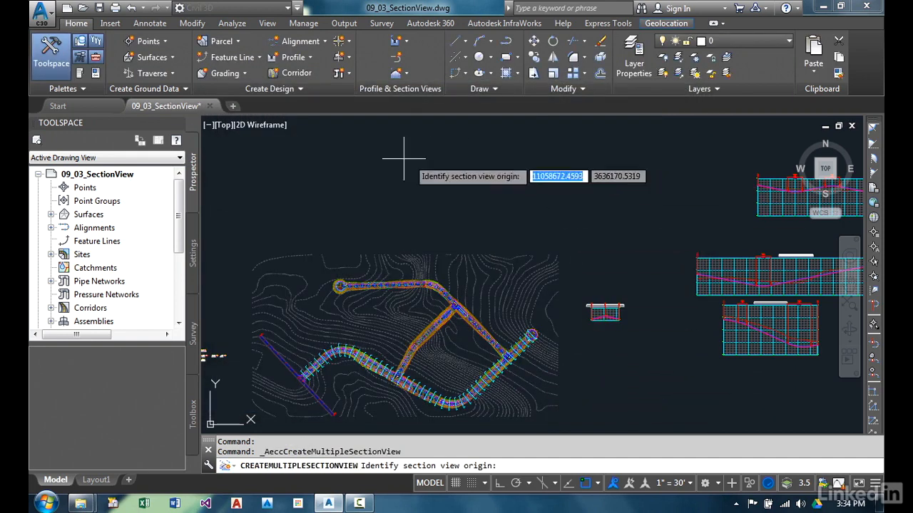
pyautogui.click(311, 189)
# Inspect individual created section views close up, such as stations 0+50 and 3+00.
pyautogui.moveTo(363, 214)
pyautogui.mouseDown(button='middle')
pyautogui.moveTo(353, 285)
pyautogui.moveTo(333, 283)
pyautogui.mouseUp(button='middle')
pyautogui.scroll(7, 333, 284)
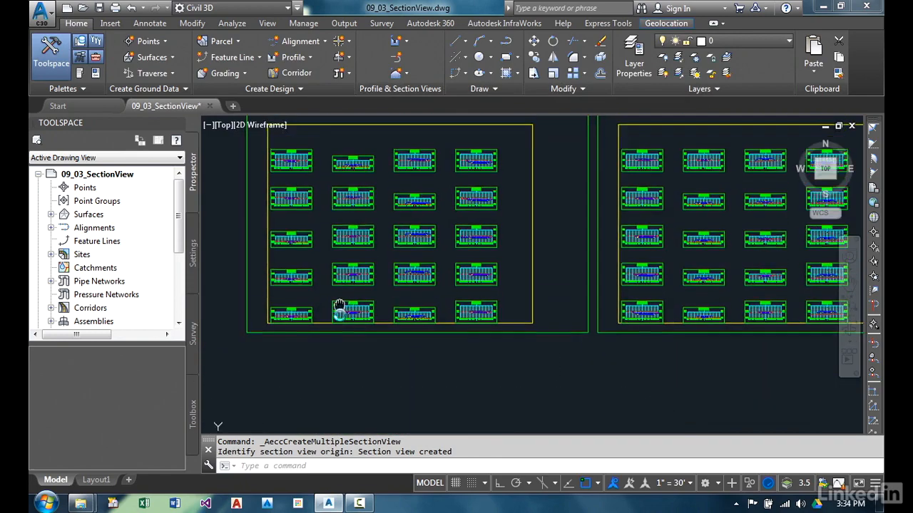
pyautogui.scroll(5, 259, 367)
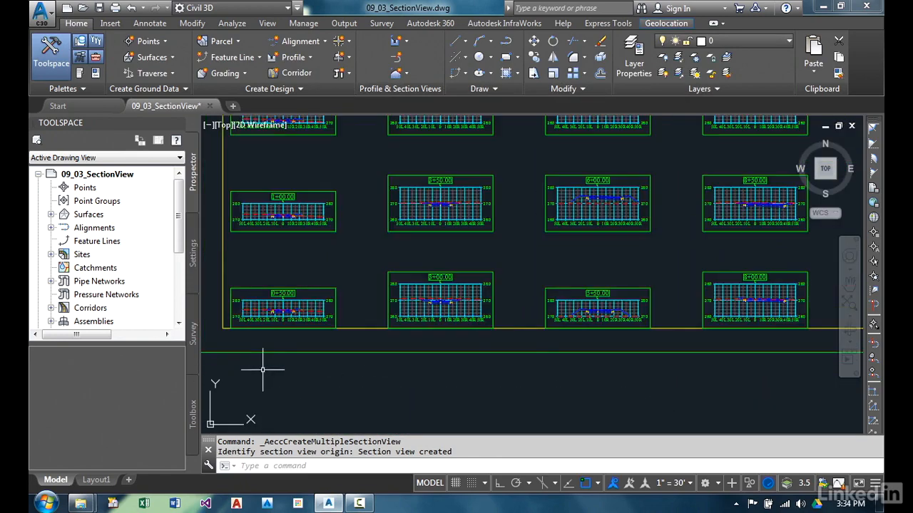
pyautogui.scroll(2, 280, 314)
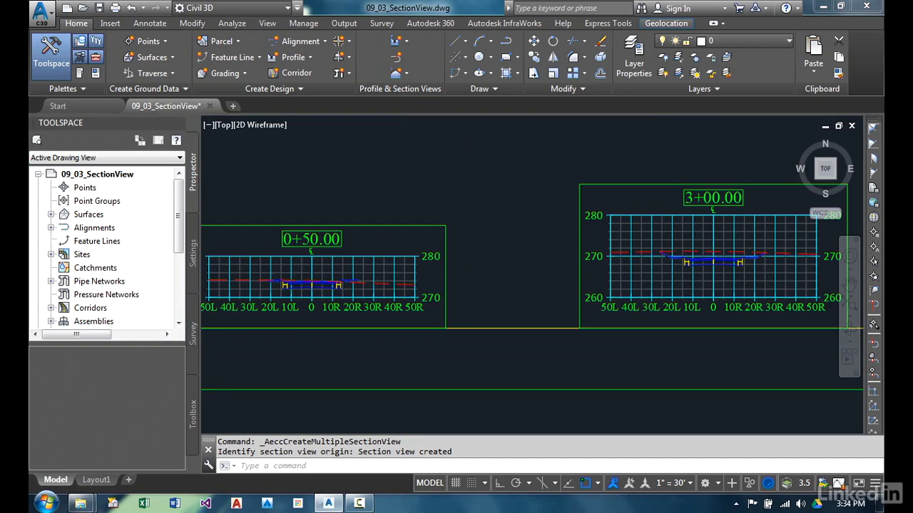
pyautogui.scroll(-4, 347, 268)
pyautogui.moveTo(559, 247); pyautogui.dragTo(368, 270, button='middle')
pyautogui.moveTo(533, 255)
pyautogui.mouseDown(button='middle')
pyautogui.moveTo(574, 279)
pyautogui.moveTo(639, 356)
pyautogui.mouseUp(button='middle')
pyautogui.moveTo(482, 221); pyautogui.dragTo(619, 382, button='middle')
pyautogui.scroll(-2, 540, 311)
pyautogui.moveTo(522, 365); pyautogui.dragTo(490, 231, button='middle')
pyautogui.scroll(4, 449, 299)
pyautogui.scroll(2, 499, 307)
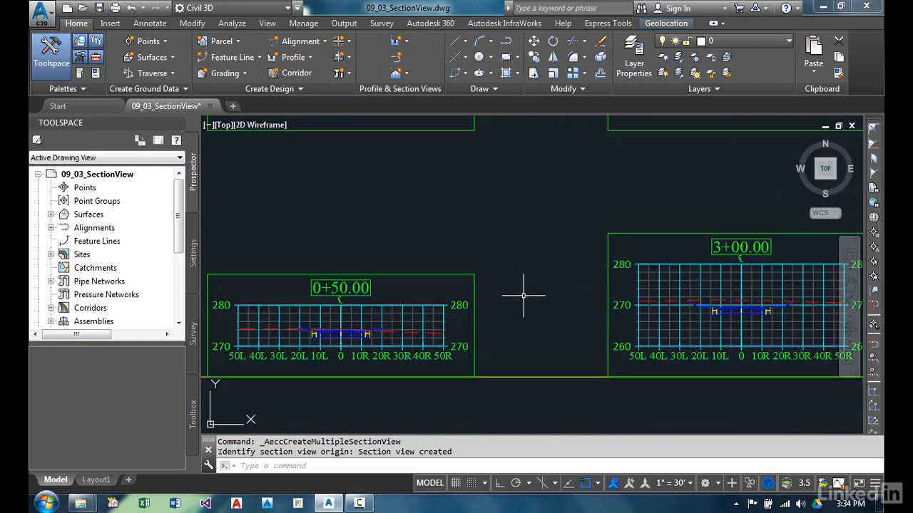
# Examine the overall arrangement of the section views across the sheet frames.
pyautogui.moveTo(320, 263); pyautogui.dragTo(460, 280, button='middle')
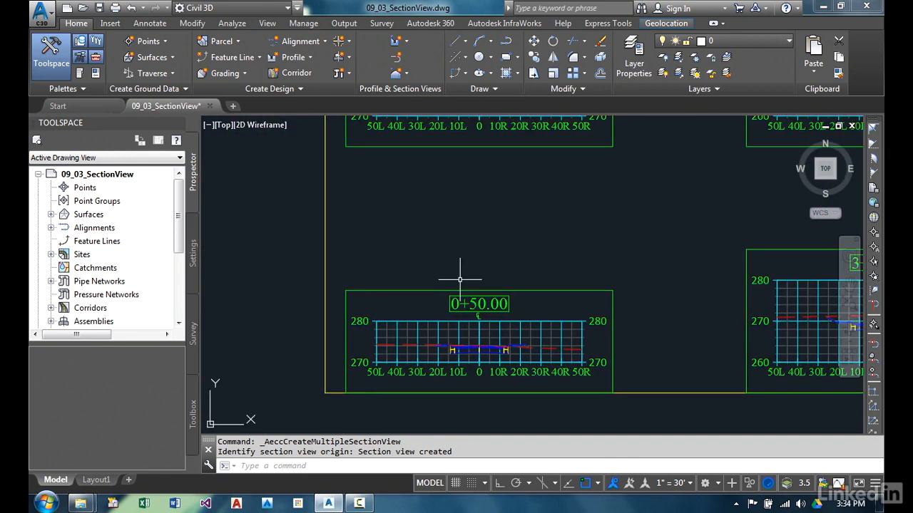
pyautogui.scroll(-2, 460, 279)
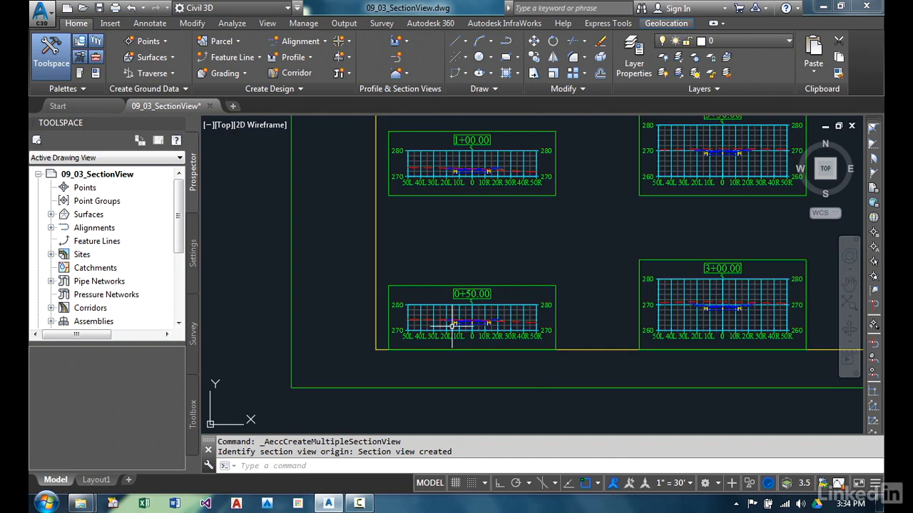
pyautogui.scroll(-3, 503, 260)
pyautogui.scroll(-1, 452, 306)
pyautogui.scroll(-1, 448, 167)
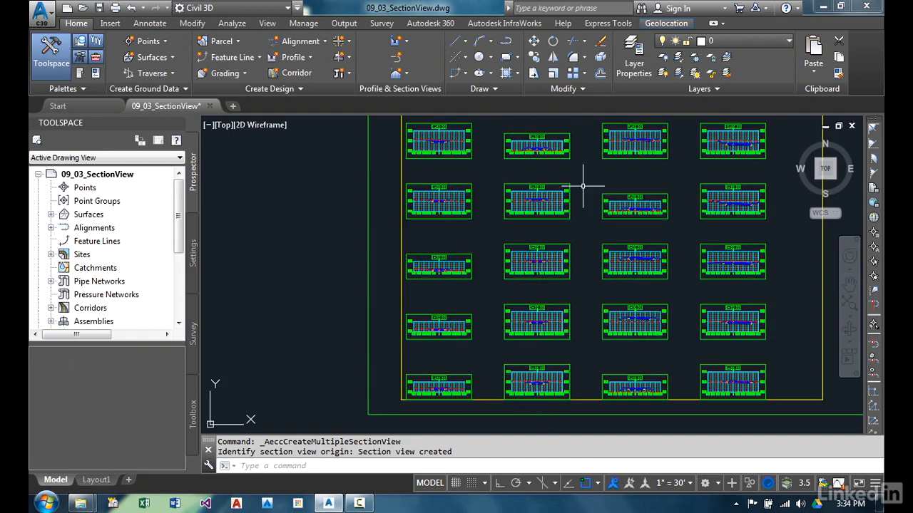
pyautogui.scroll(-1, 582, 187)
pyautogui.scroll(-2, 456, 250)
pyautogui.moveTo(546, 254); pyautogui.dragTo(531, 253, button='middle')
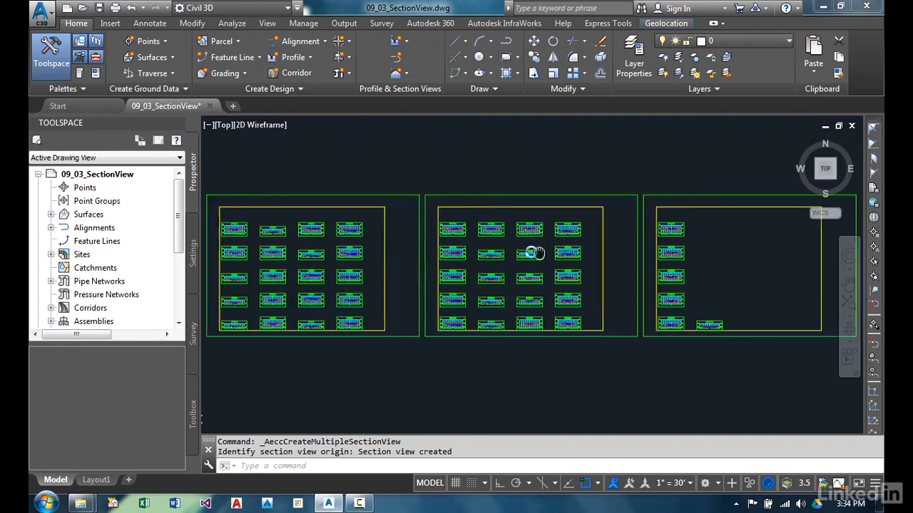
pyautogui.scroll(-2, 531, 253)
pyautogui.scroll(2, 436, 183)
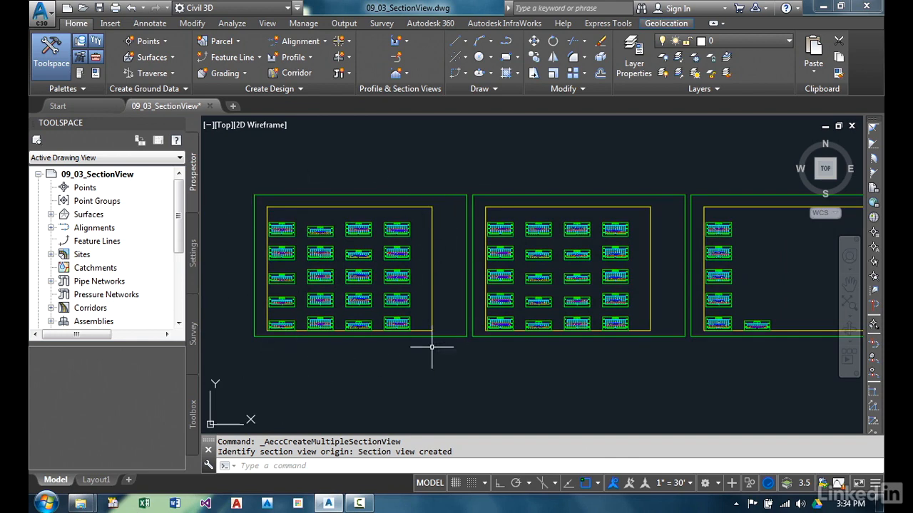
pyautogui.moveTo(641, 303); pyautogui.dragTo(552, 321, button='middle')
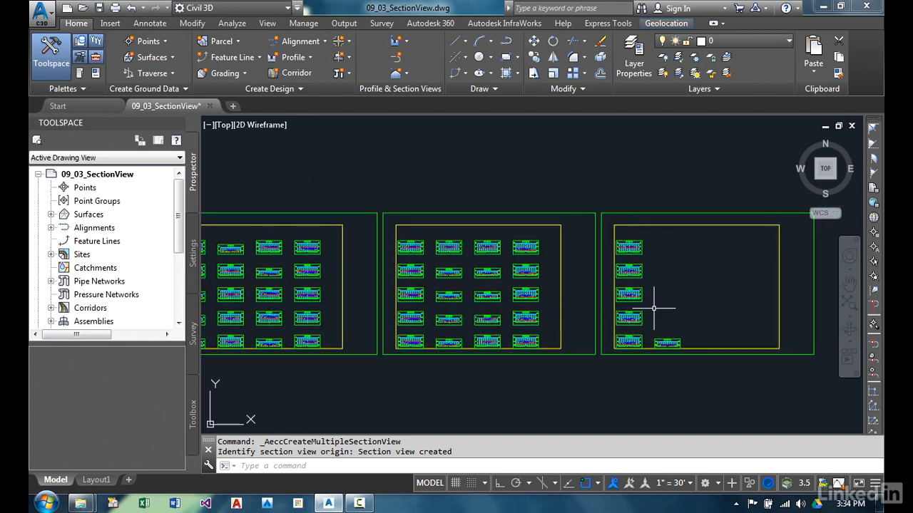